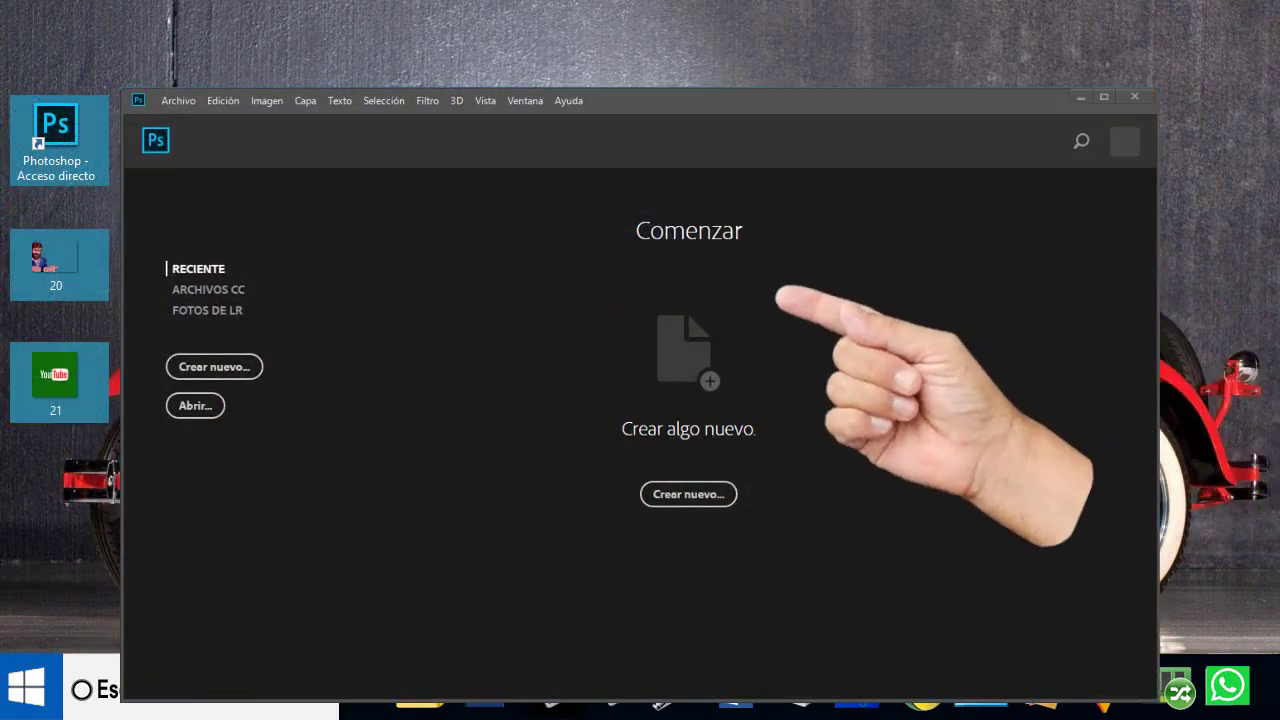
# Open 20.png and DSCN0953 (Copiar) (Copiar).png from the Escritorio as two documents
pyautogui.click(206, 412)
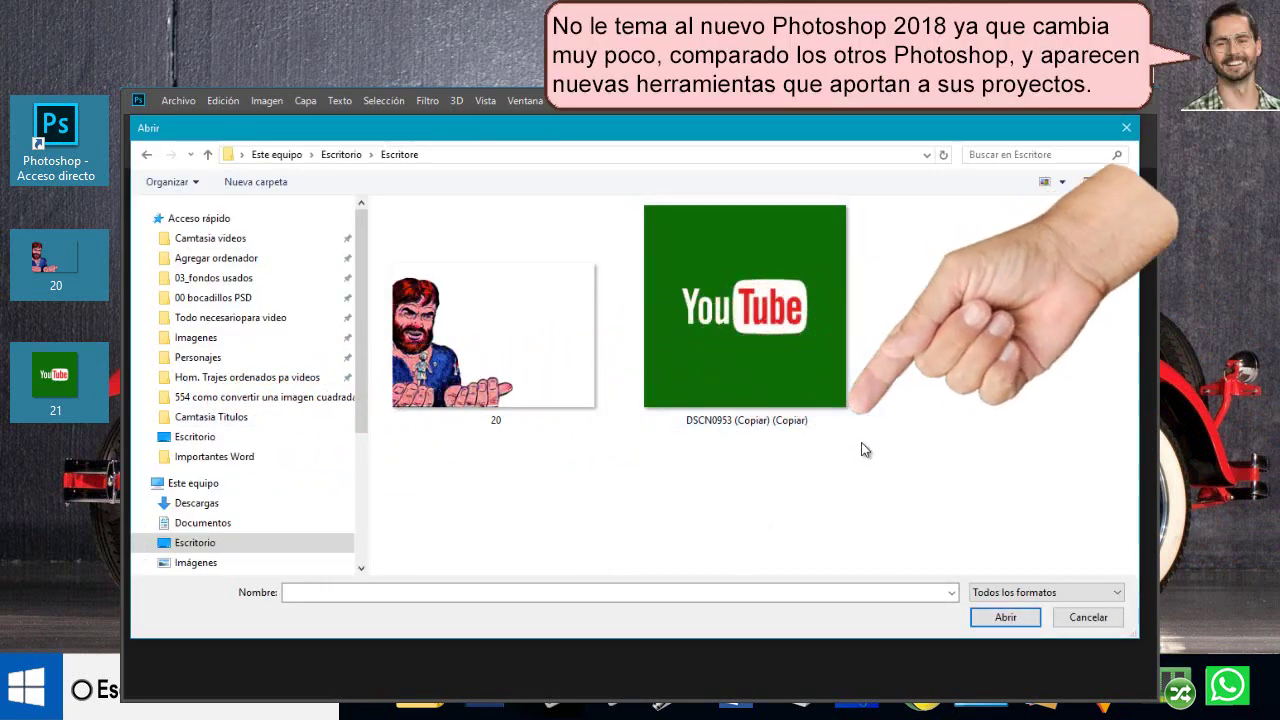
pyautogui.moveTo(865, 450); pyautogui.dragTo(460, 326)
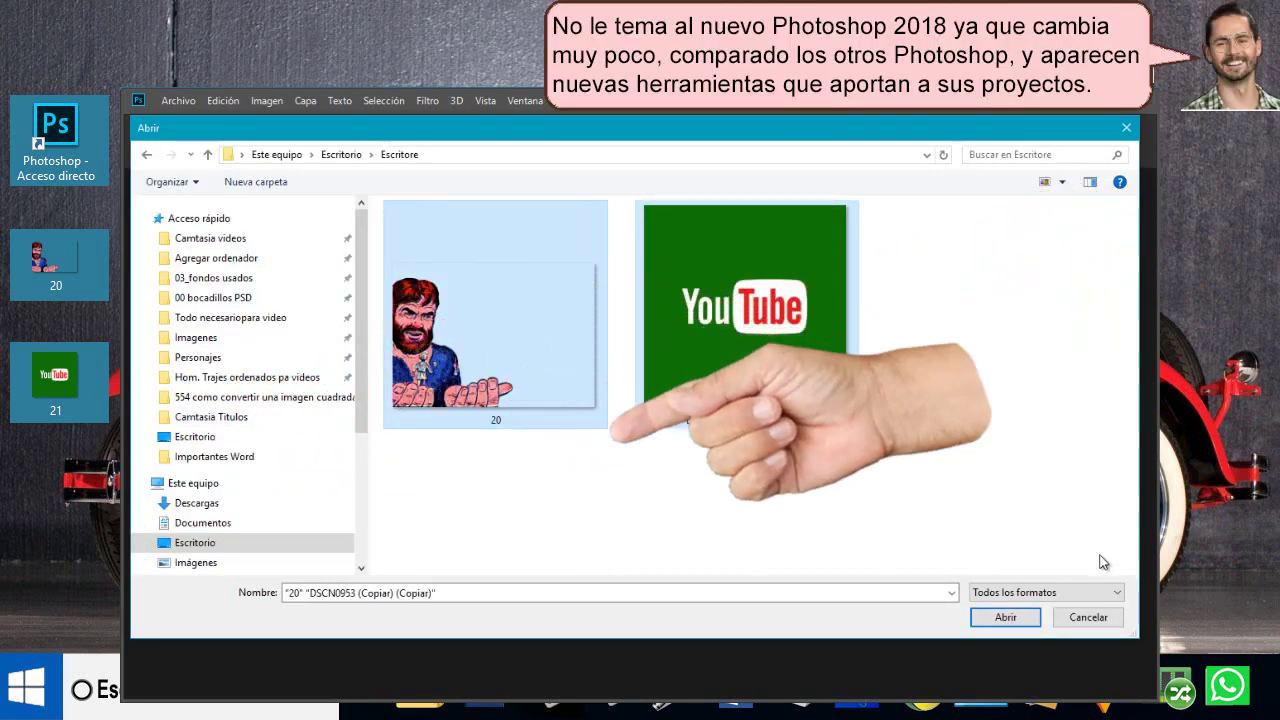
pyautogui.click(1008, 617)
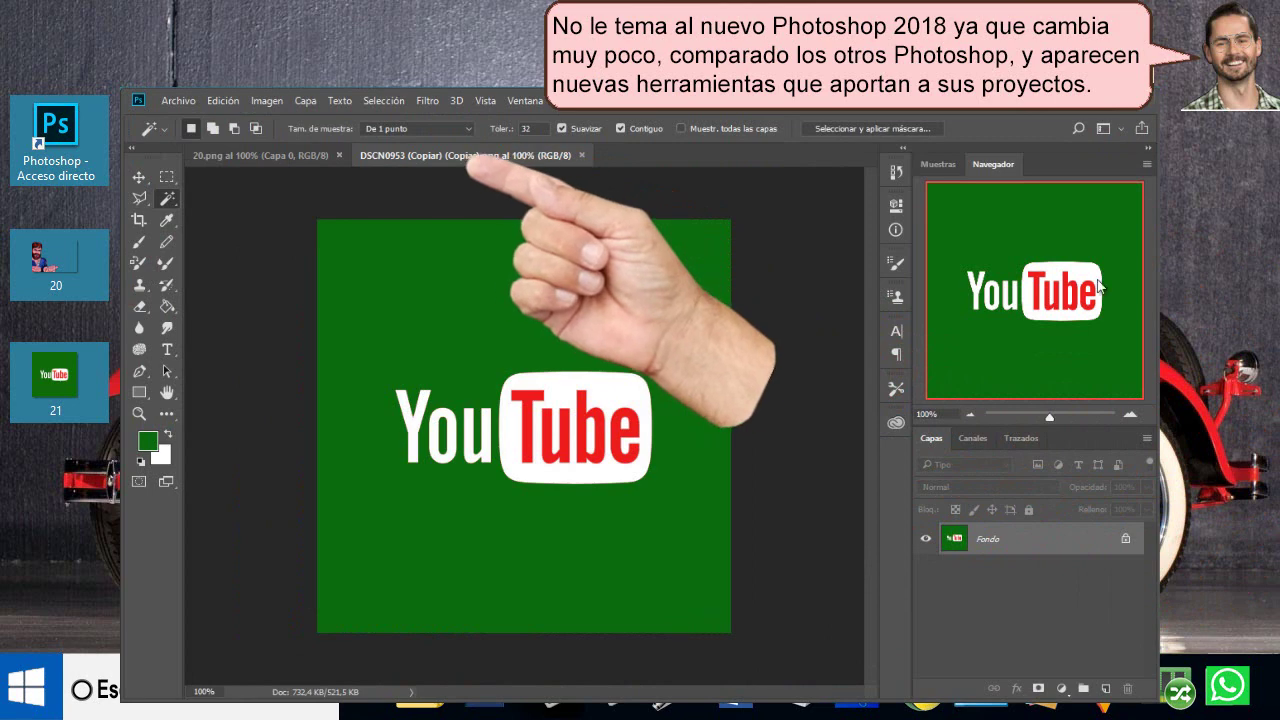
# Apply the 3D Esfera mesh preset to wrap the YouTube logo layer onto a sphere
pyautogui.click(456, 101)
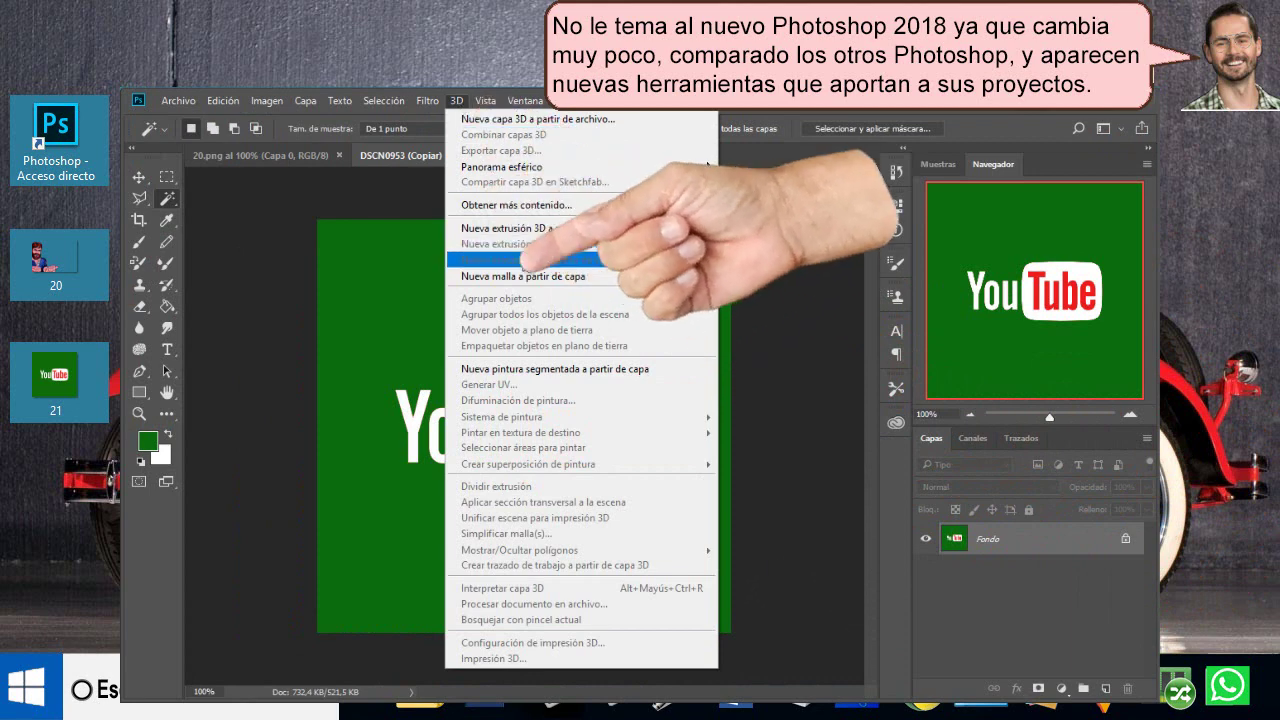
pyautogui.moveTo(560, 276)
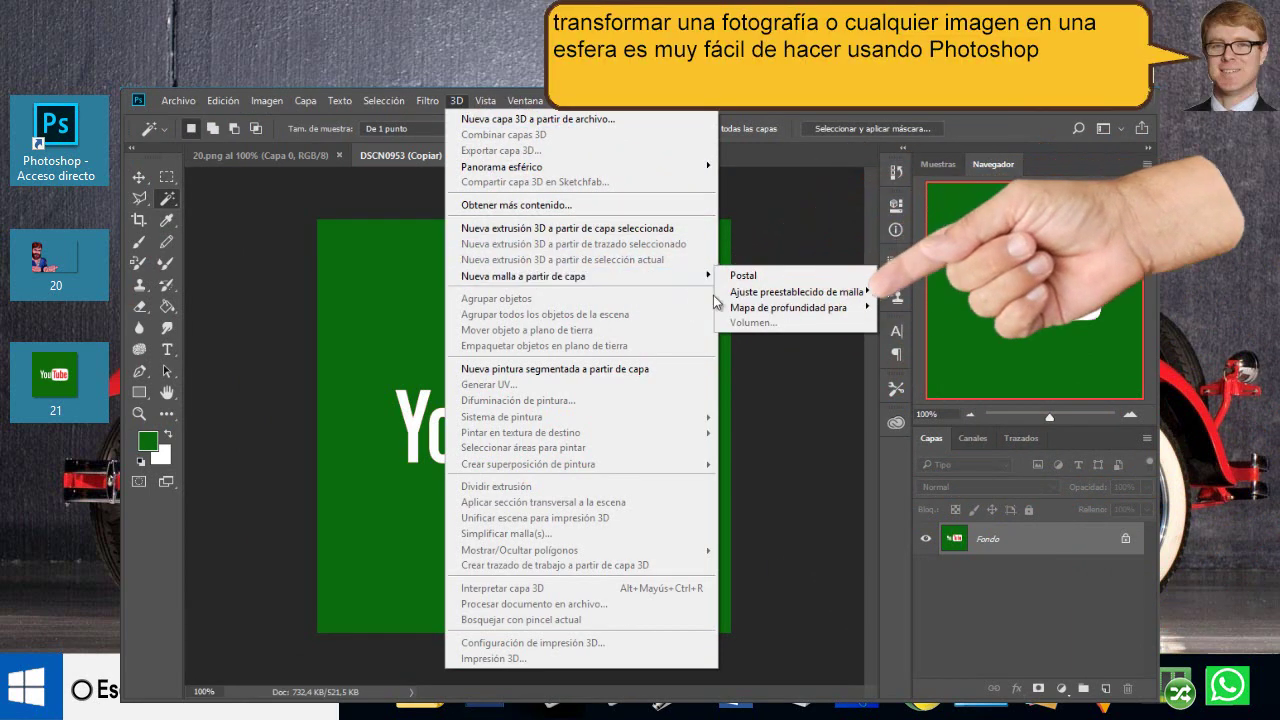
pyautogui.moveTo(796, 292)
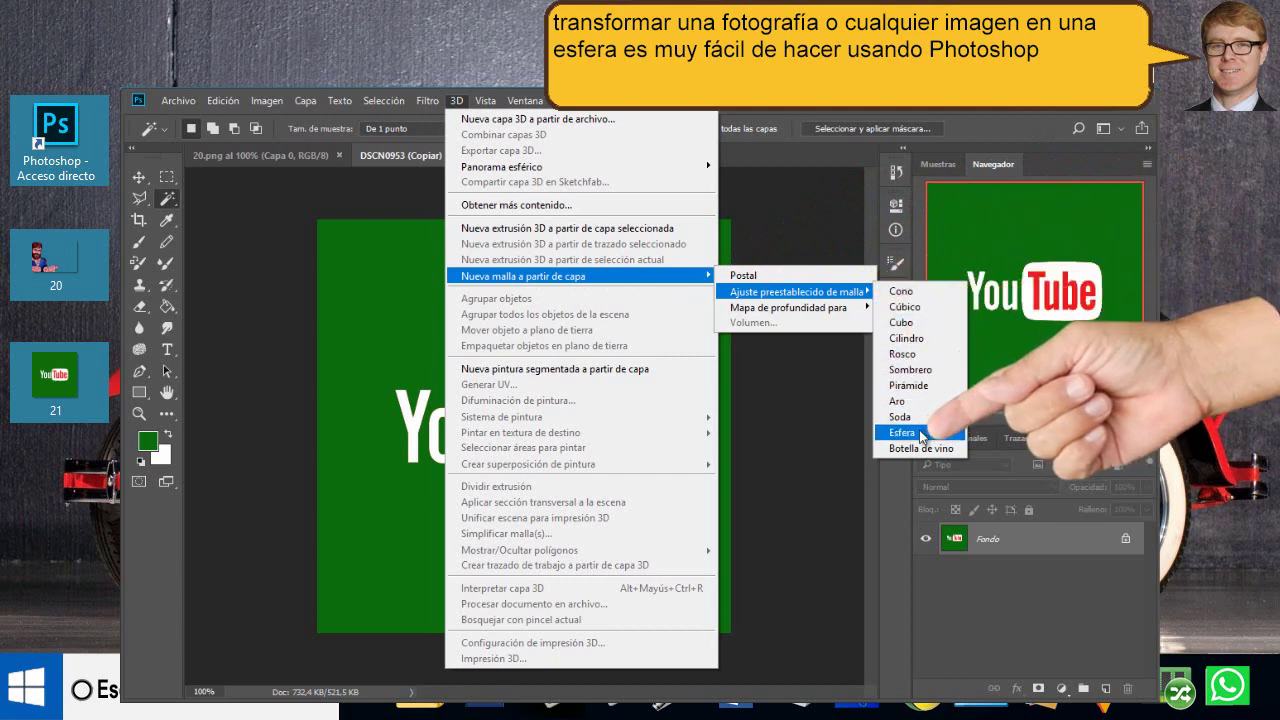
pyautogui.click(903, 432)
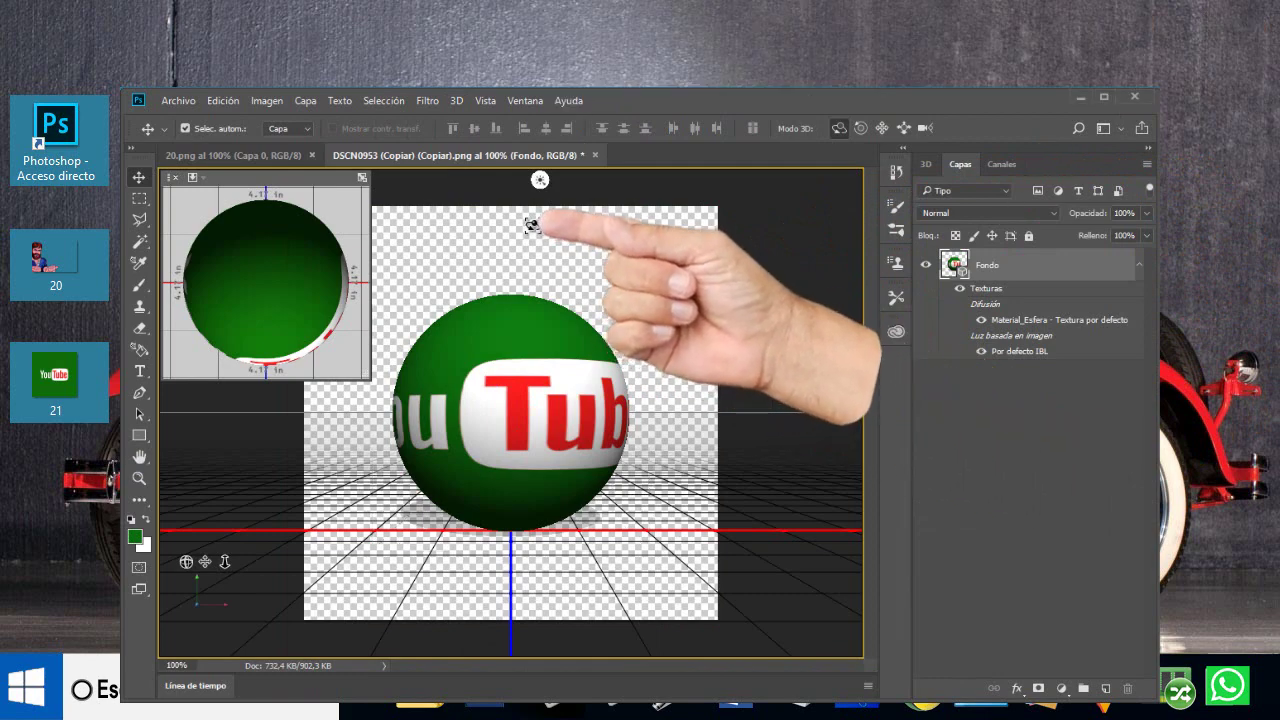
# Orbit the YouTube sphere until its logo lettering faces the viewer, then leave 3D mode
pyautogui.moveTo(531, 224); pyautogui.dragTo(669, 402)
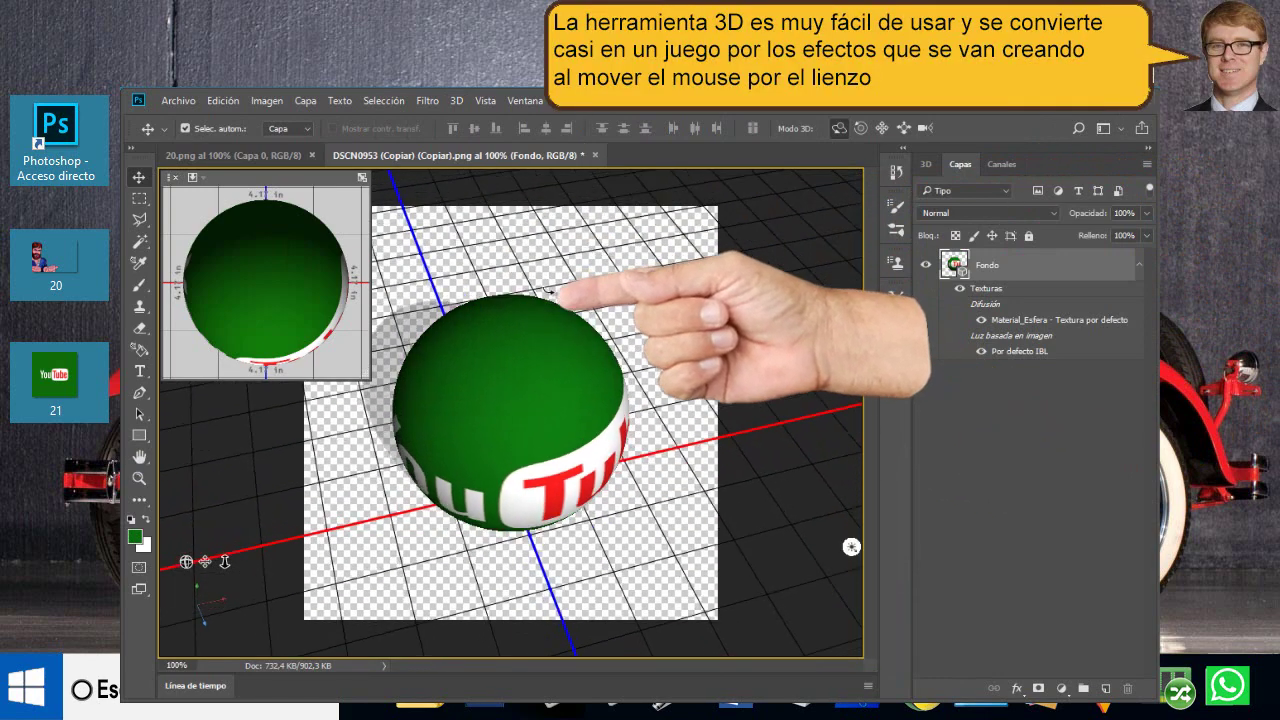
pyautogui.moveTo(786, 646)
pyautogui.mouseDown()
pyautogui.moveTo(685, 179)
pyautogui.moveTo(565, 222)
pyautogui.mouseUp()
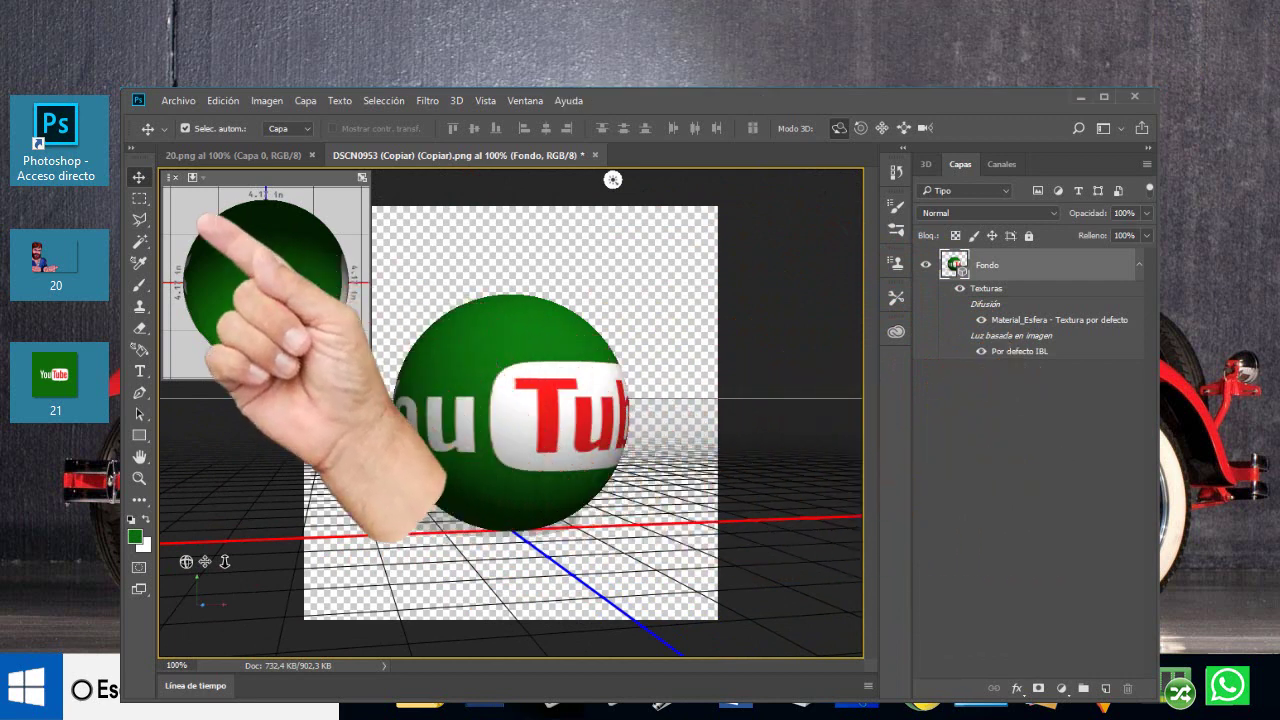
pyautogui.click(139, 198)
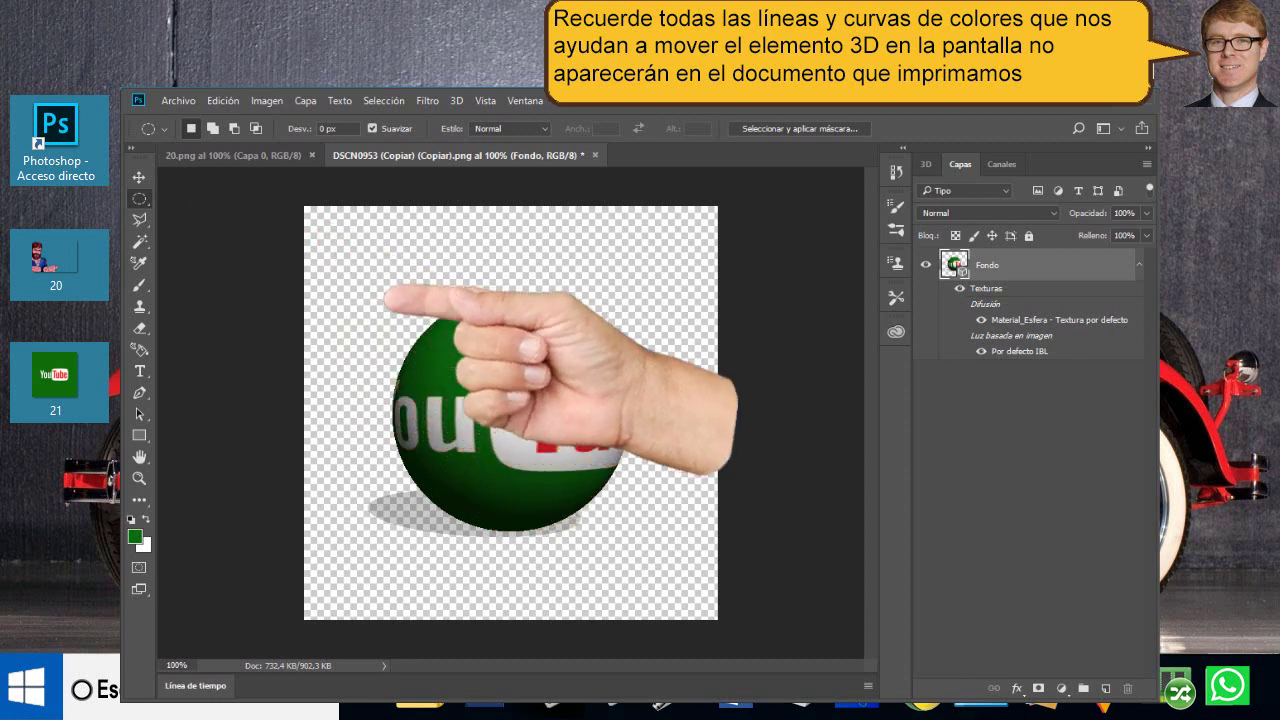
# Copy the sphere inside an elliptical selection and bring up the 20.png document
pyautogui.moveTo(393, 296); pyautogui.dragTo(628, 530)
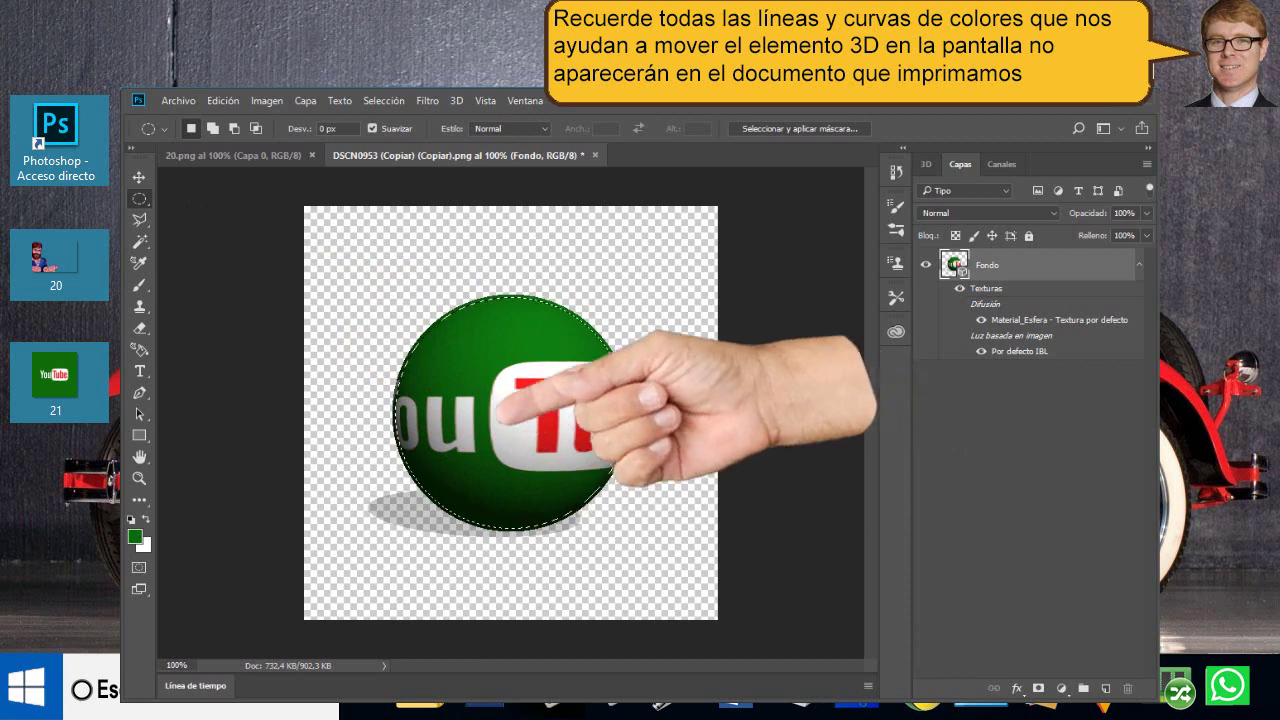
pyautogui.click(220, 101)
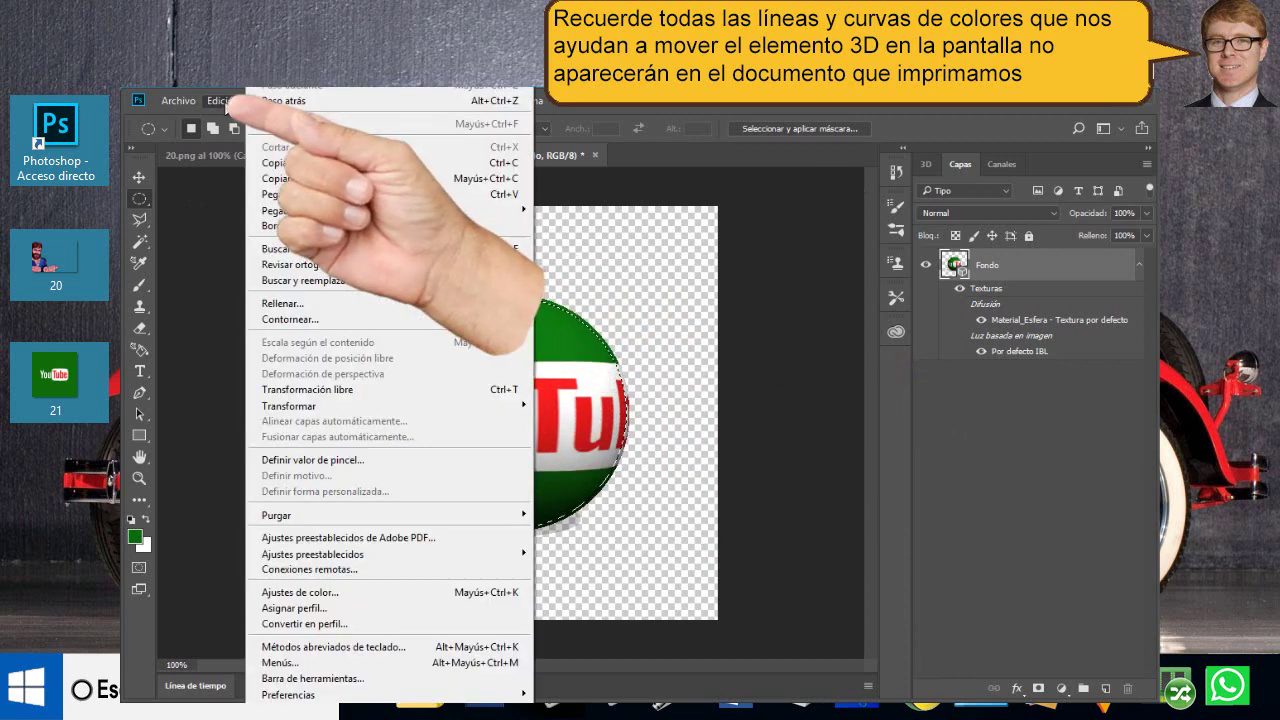
pyautogui.click(285, 163)
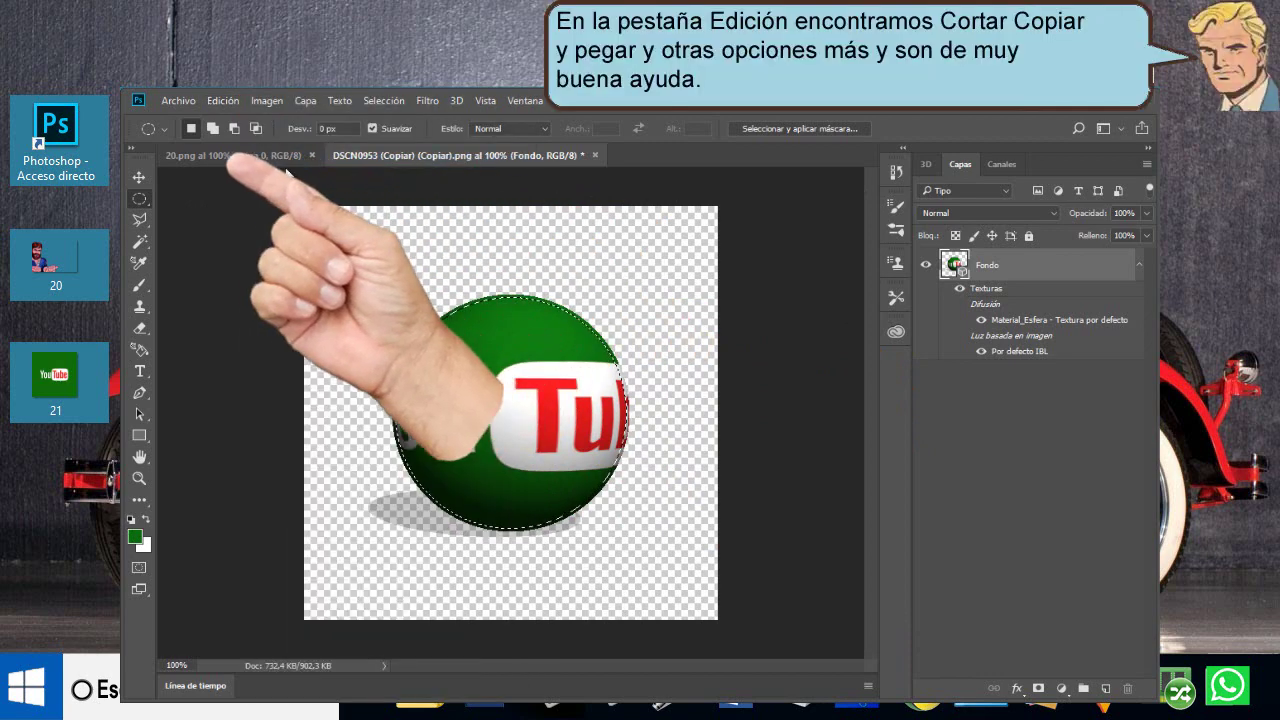
pyautogui.click(230, 155)
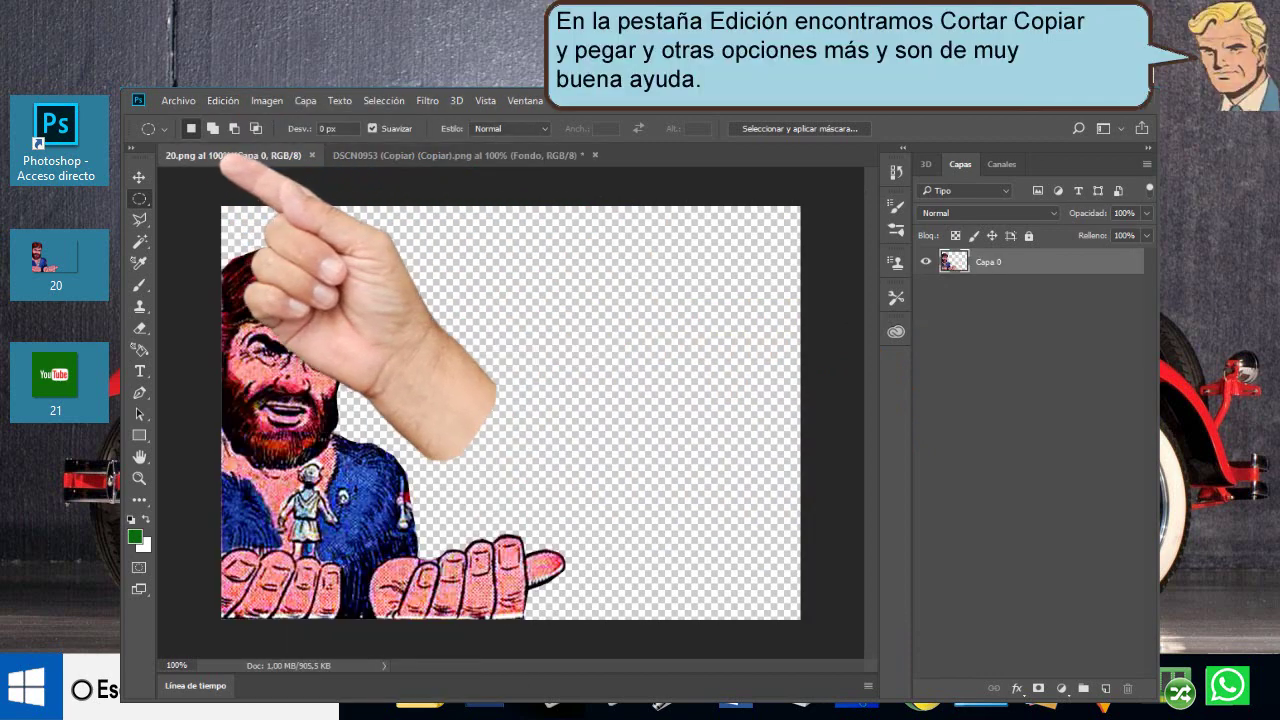
# Paste the sphere into 20.png as Capa 1 and position it above the man's hands
pyautogui.click(222, 102)
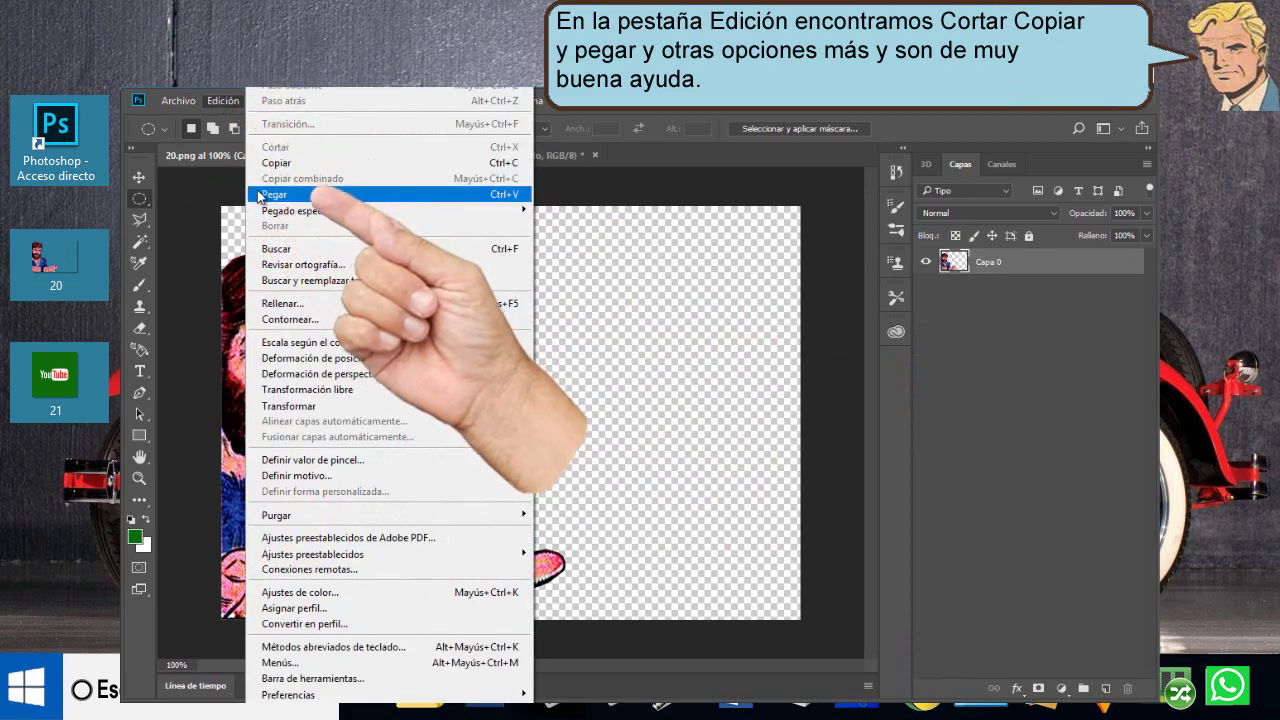
pyautogui.click(258, 195)
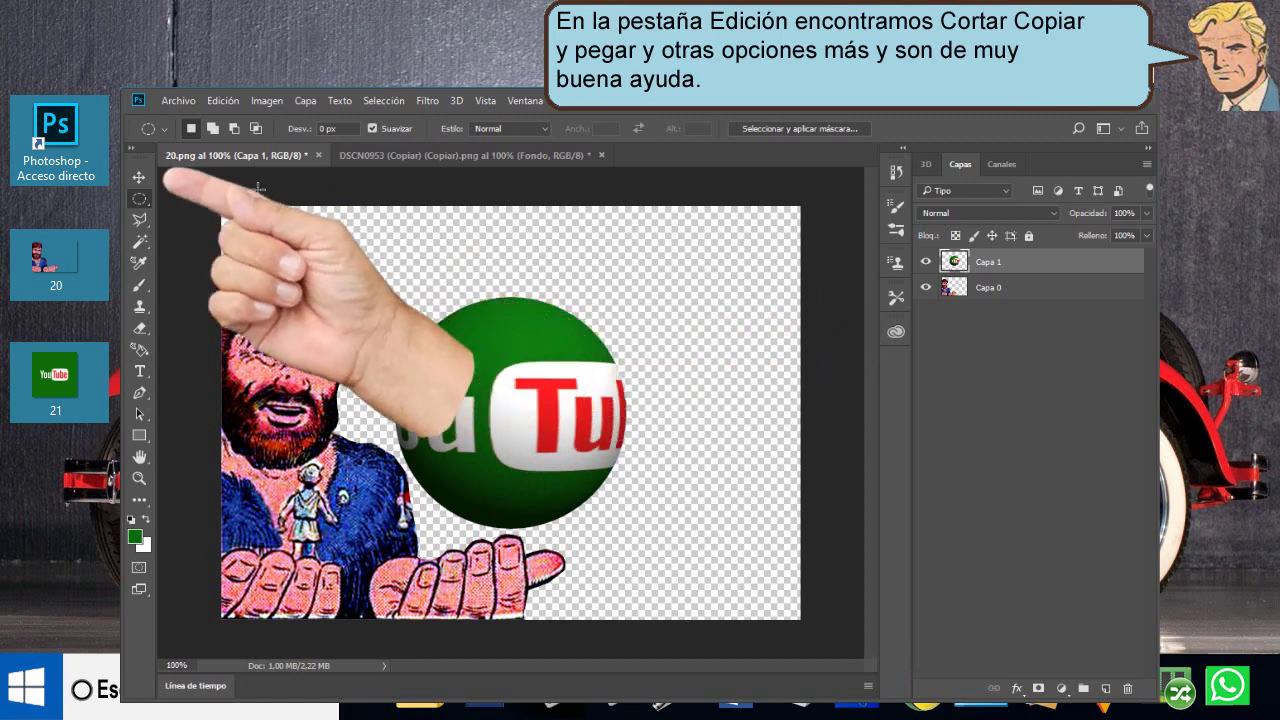
pyautogui.click(139, 178)
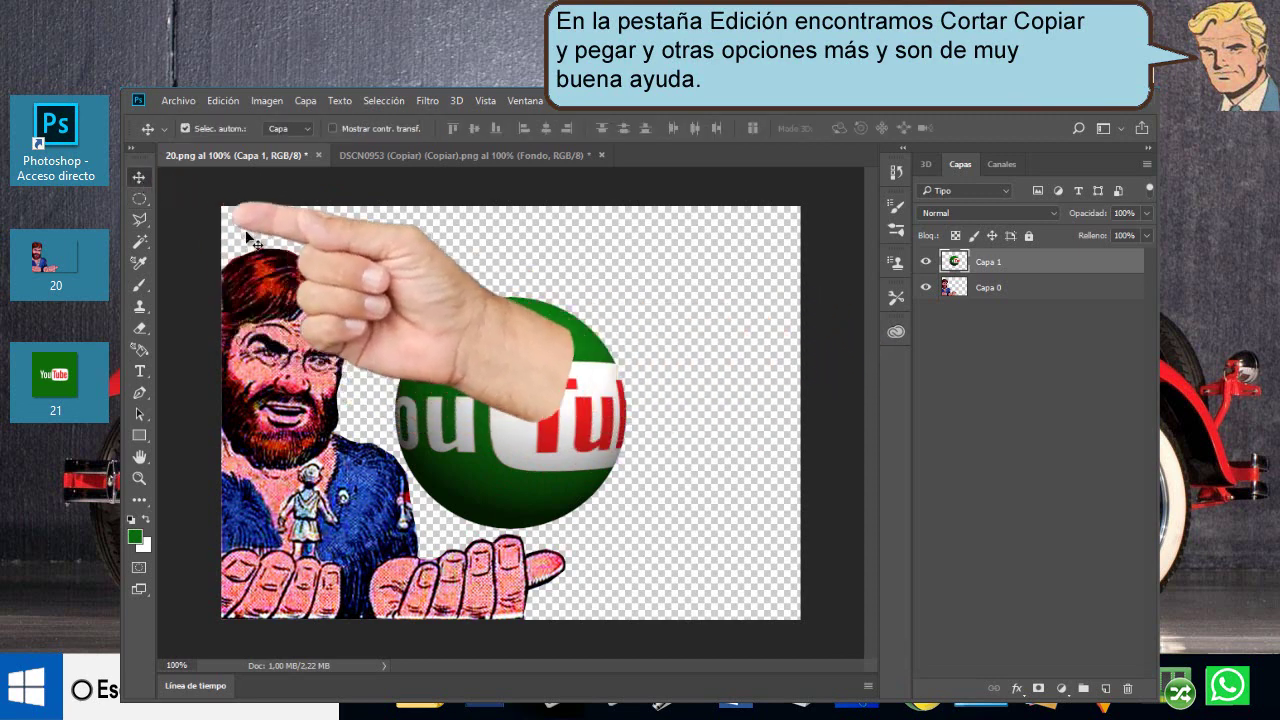
pyautogui.moveTo(478, 362); pyautogui.dragTo(467, 365)
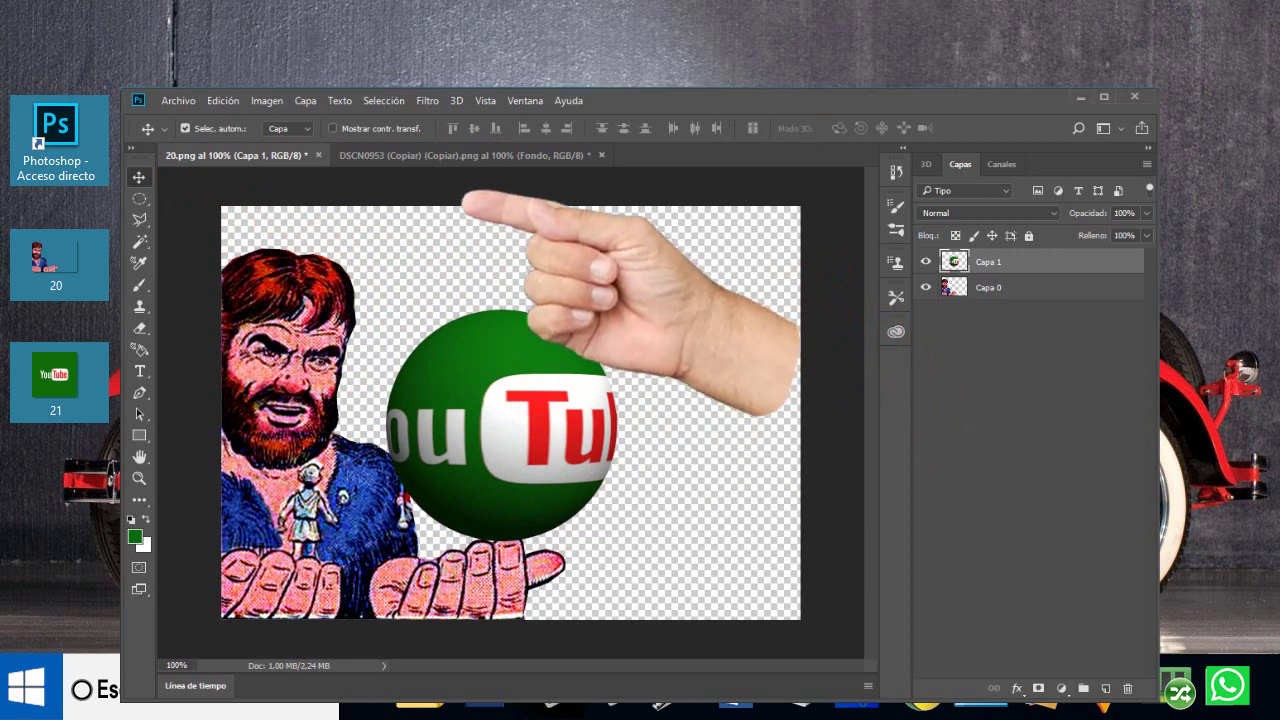
pyautogui.click(174, 100)
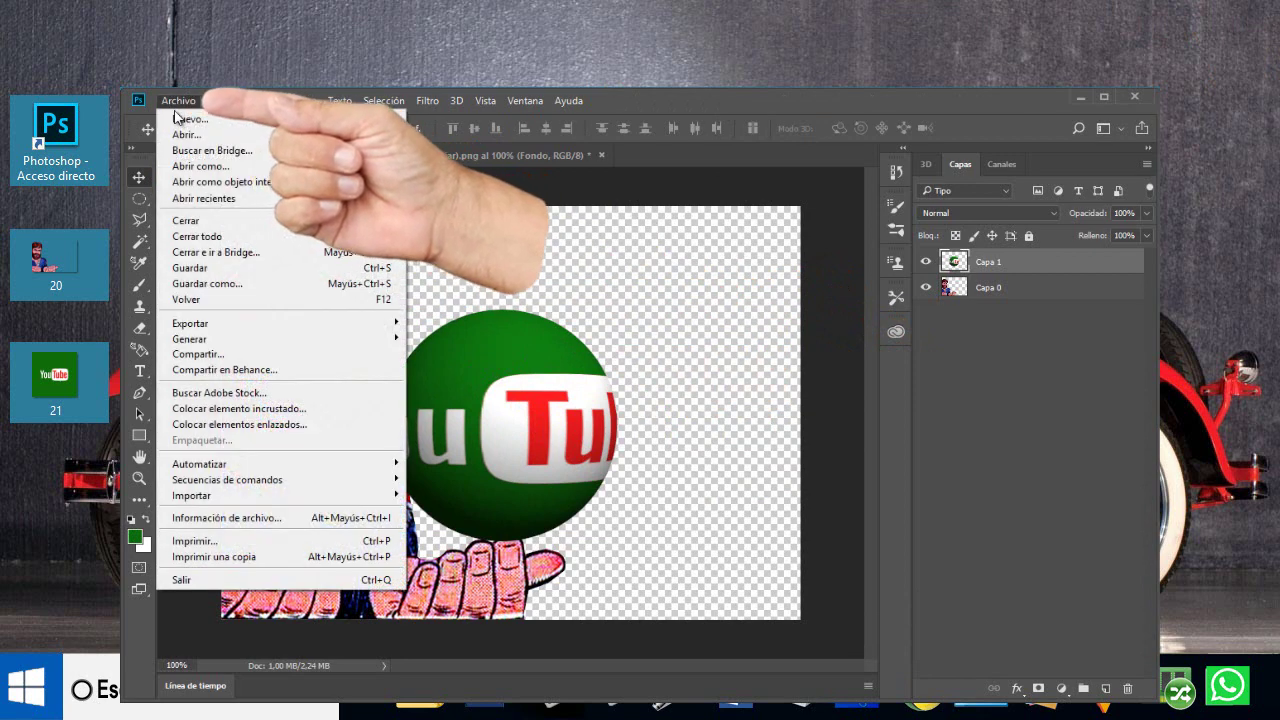
# Save the composite on the Escritorio as a PNG named 'Mi primera imagen editada'
pyautogui.click(202, 286)
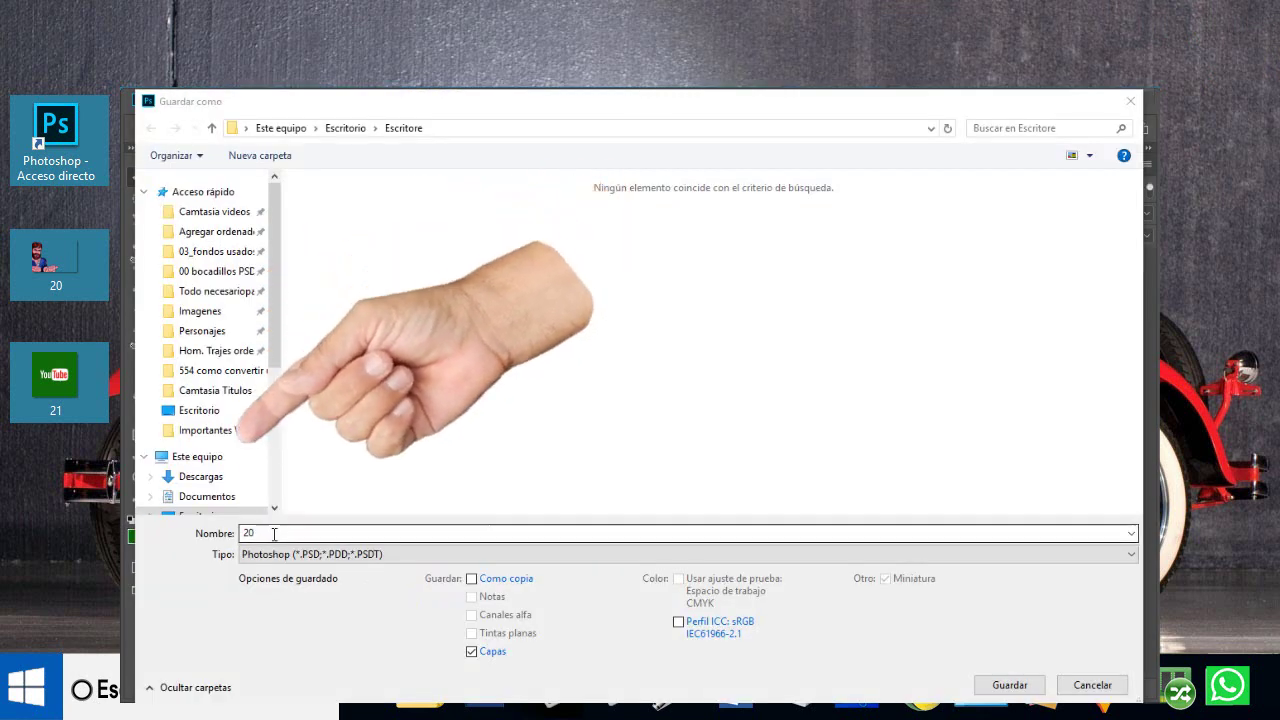
pyautogui.write('Mi primera imagen editada')
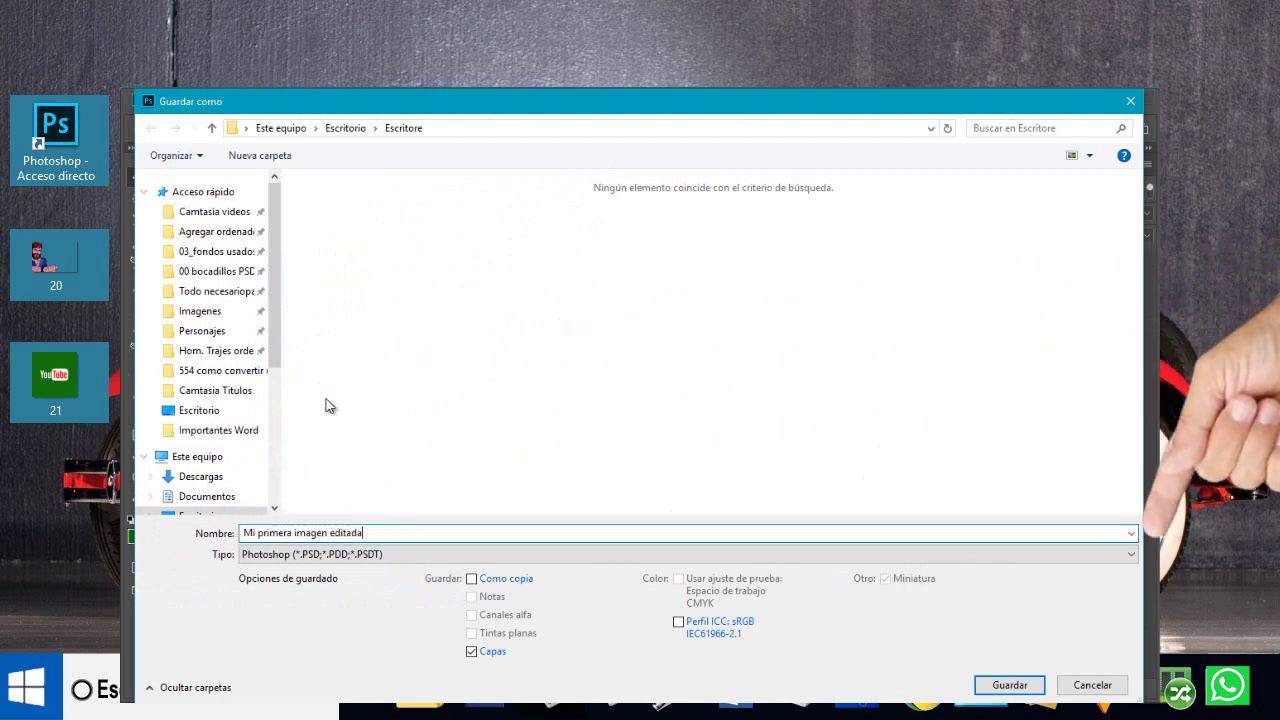
pyautogui.click(1121, 557)
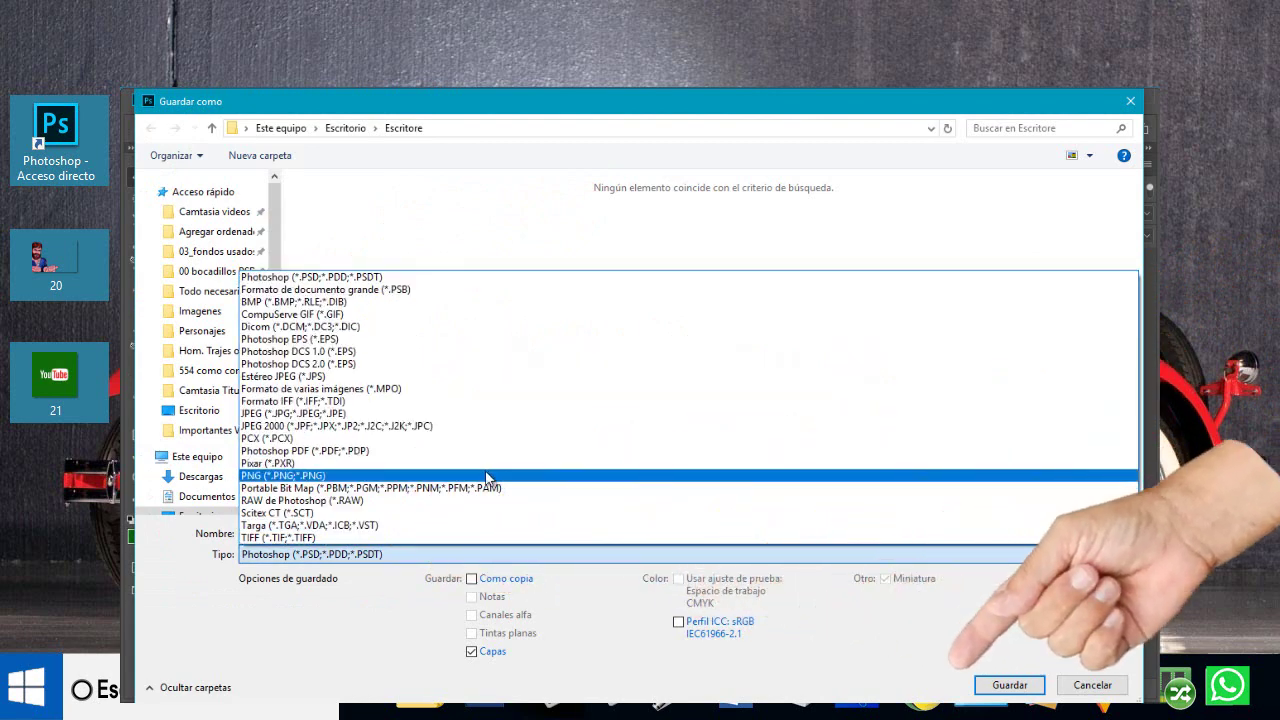
pyautogui.click(490, 476)
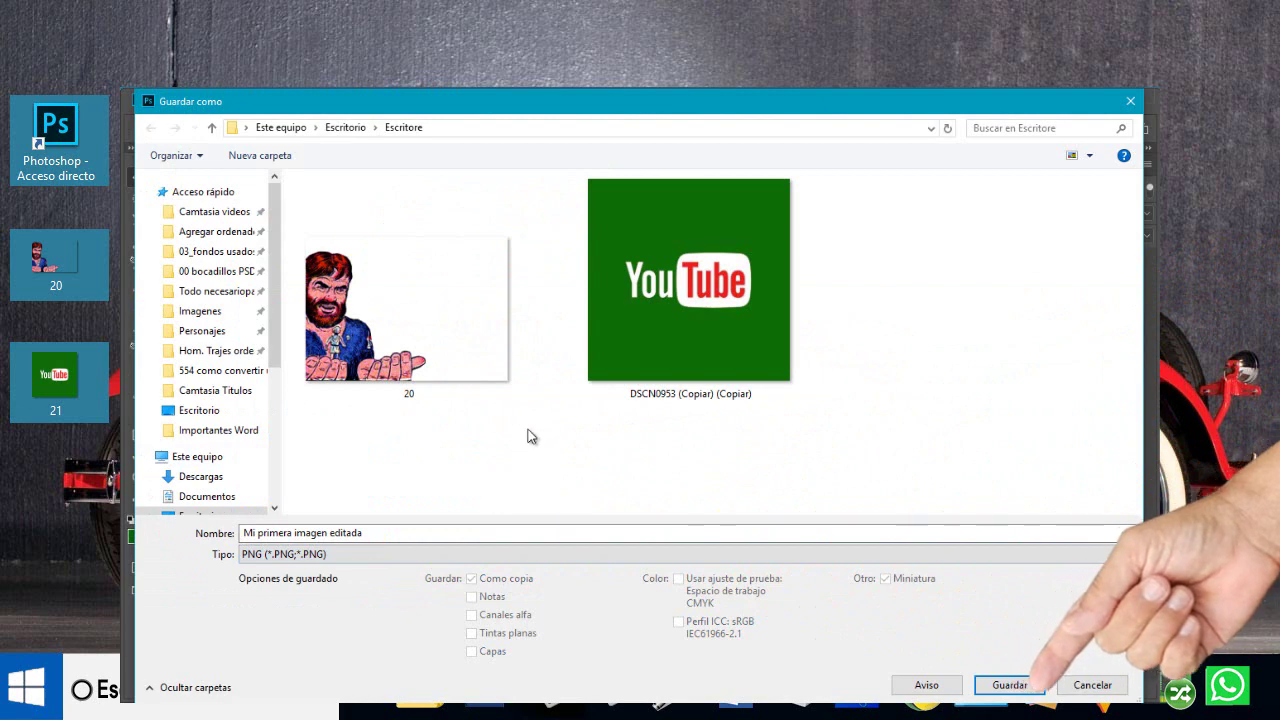
pyautogui.click(1009, 685)
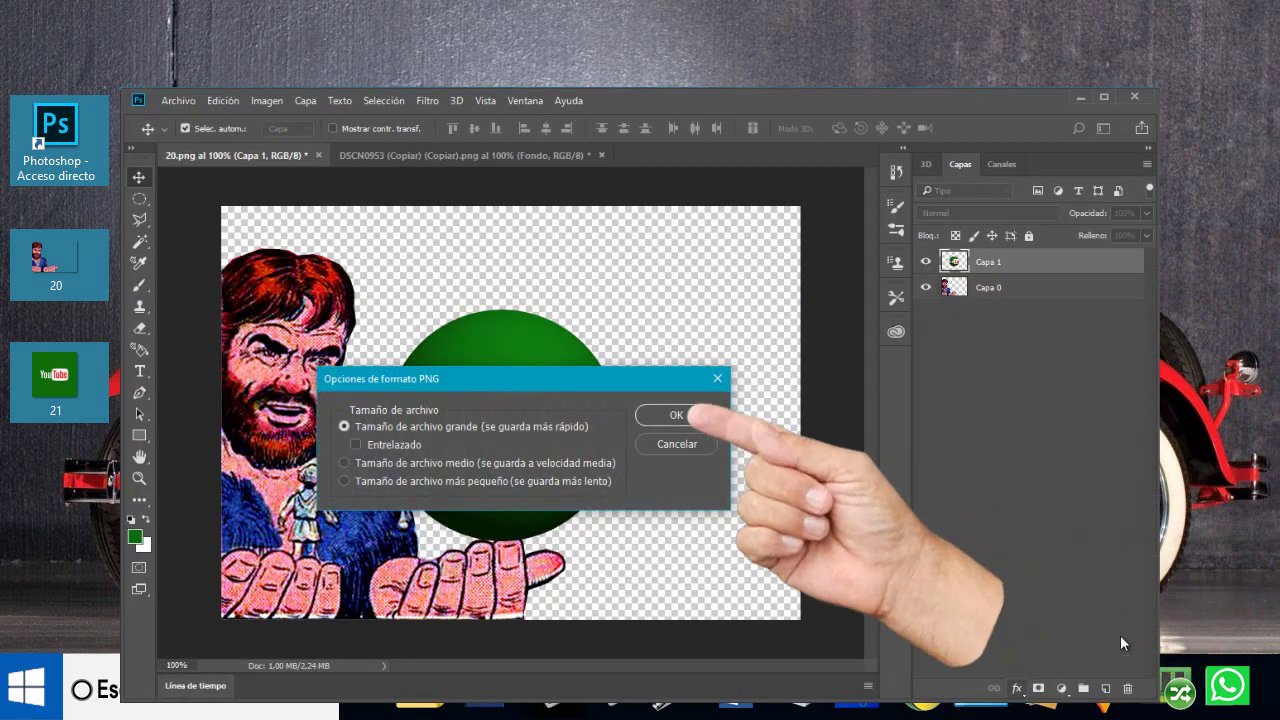
pyautogui.click(677, 414)
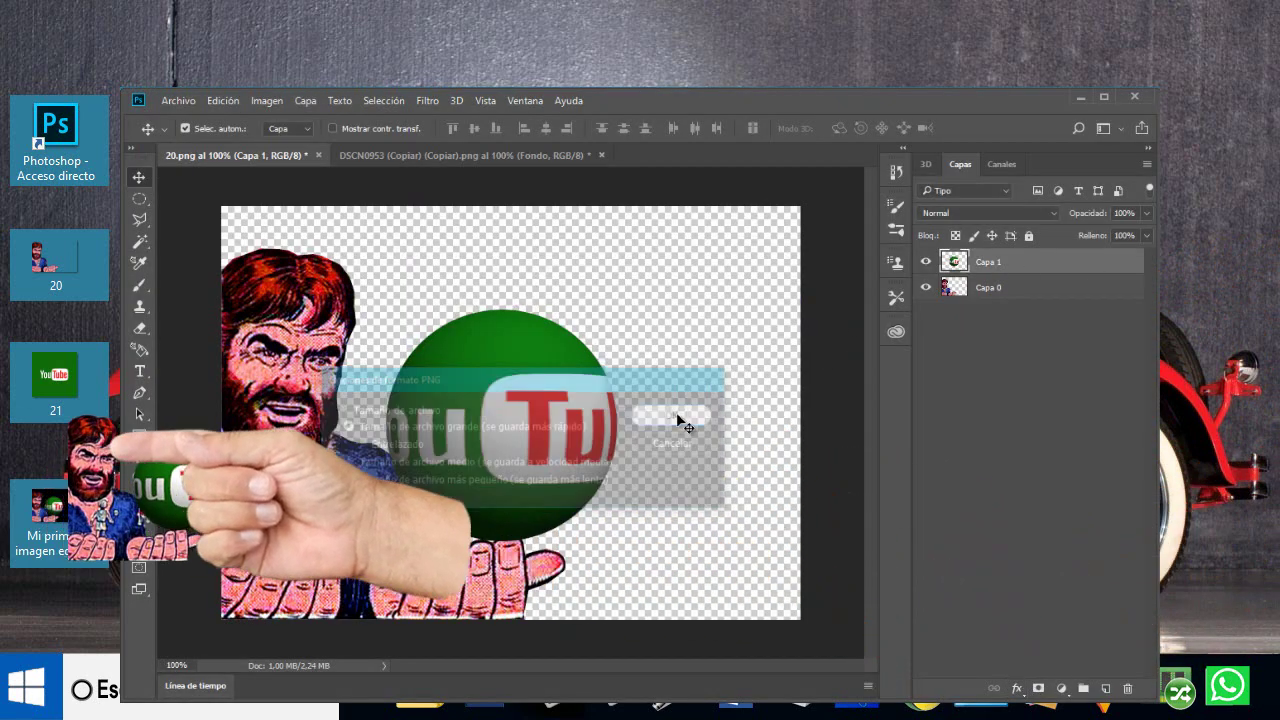